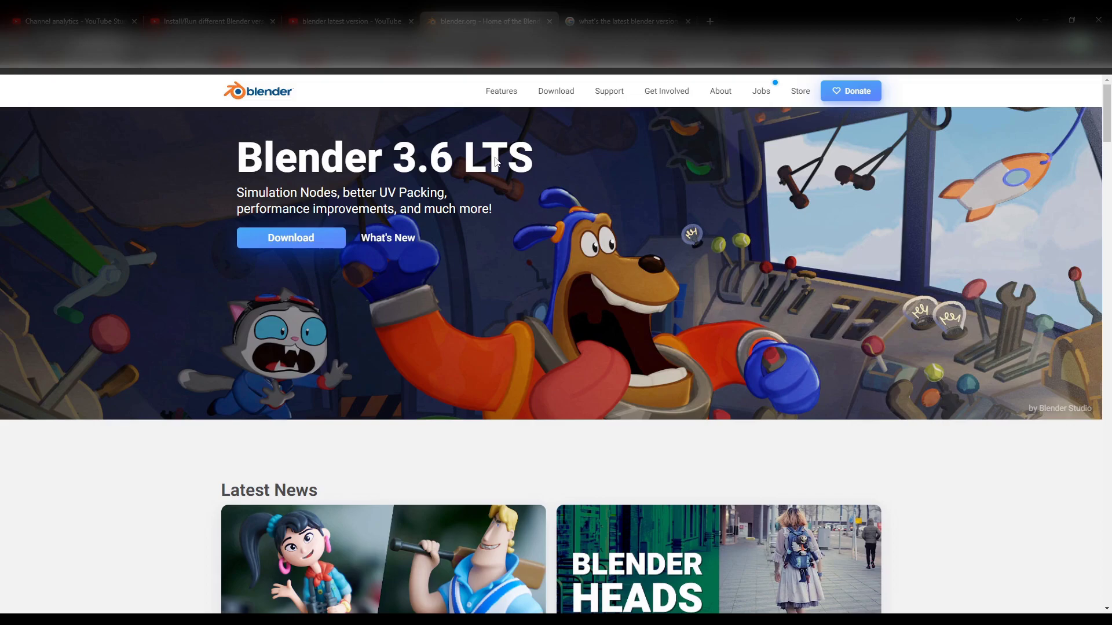
Step: Go from blender.org's Download page through Previous Versions to the 'Download Any Blender' release archive
left_click(556, 92)
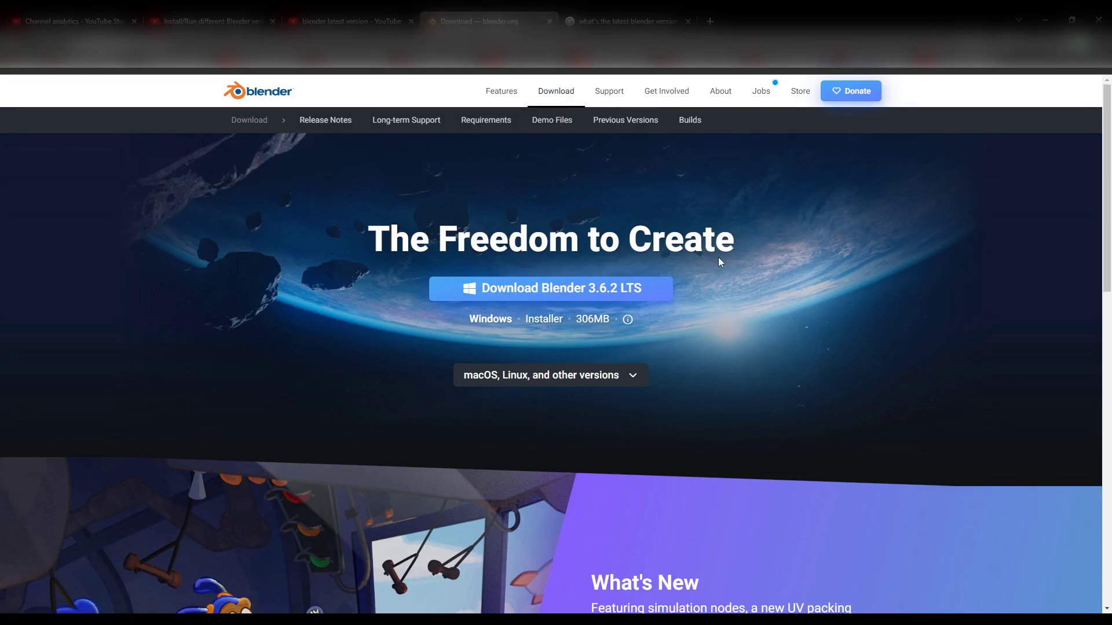
left_click(626, 122)
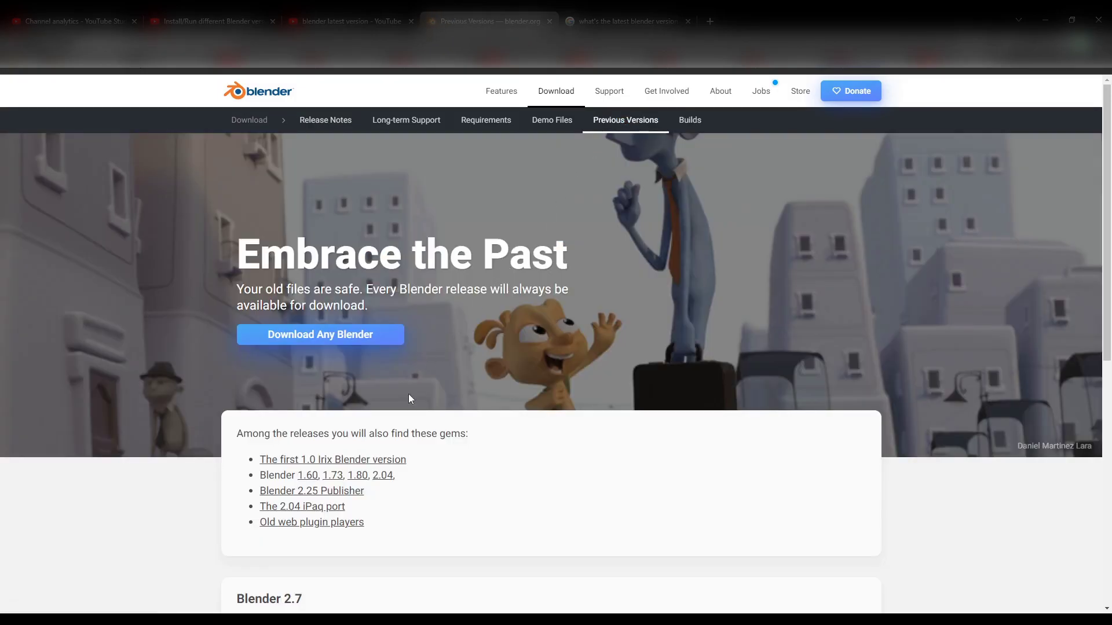
scroll(408, 394, "down", 3)
scroll(313, 401, "down", 3)
scroll(260, 391, "down", 3)
scroll(237, 386, "down", 2)
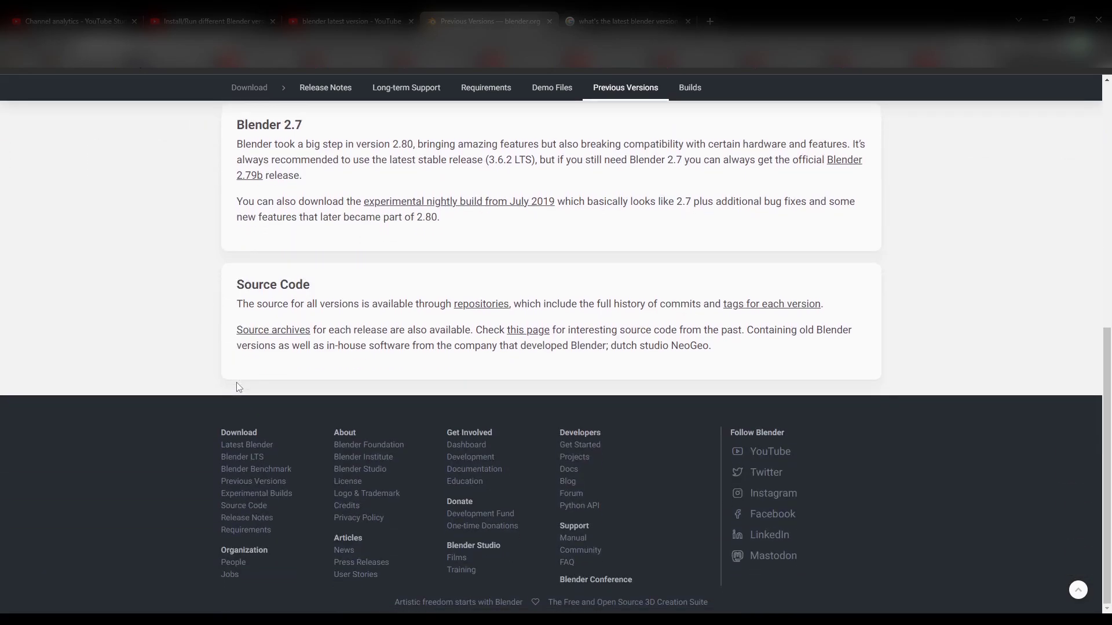
scroll(237, 386, "up", 8)
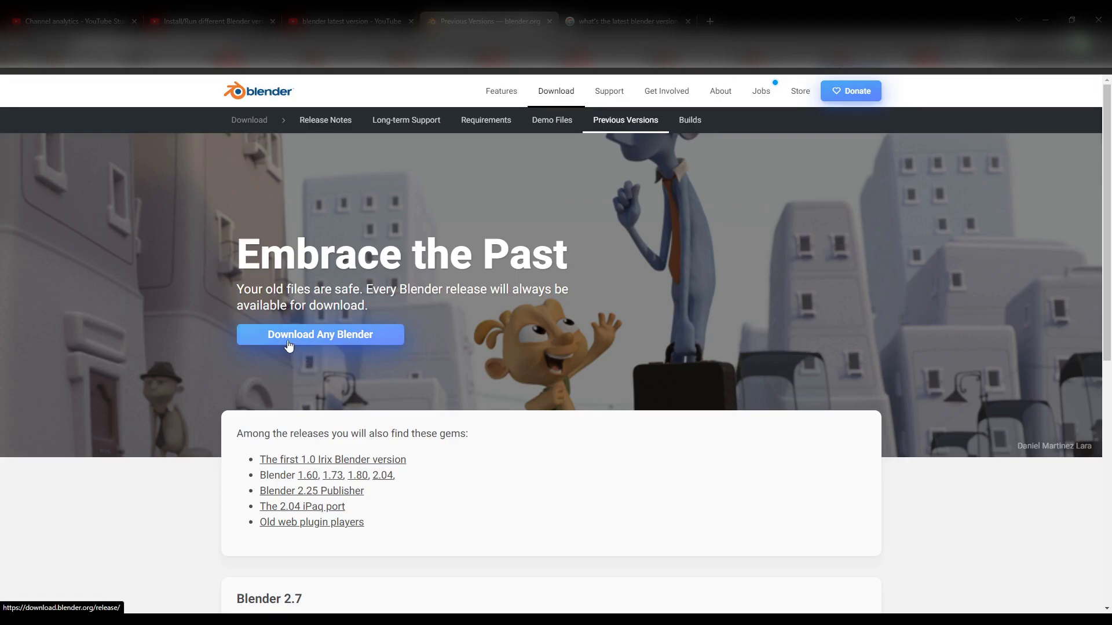
left_click(352, 341)
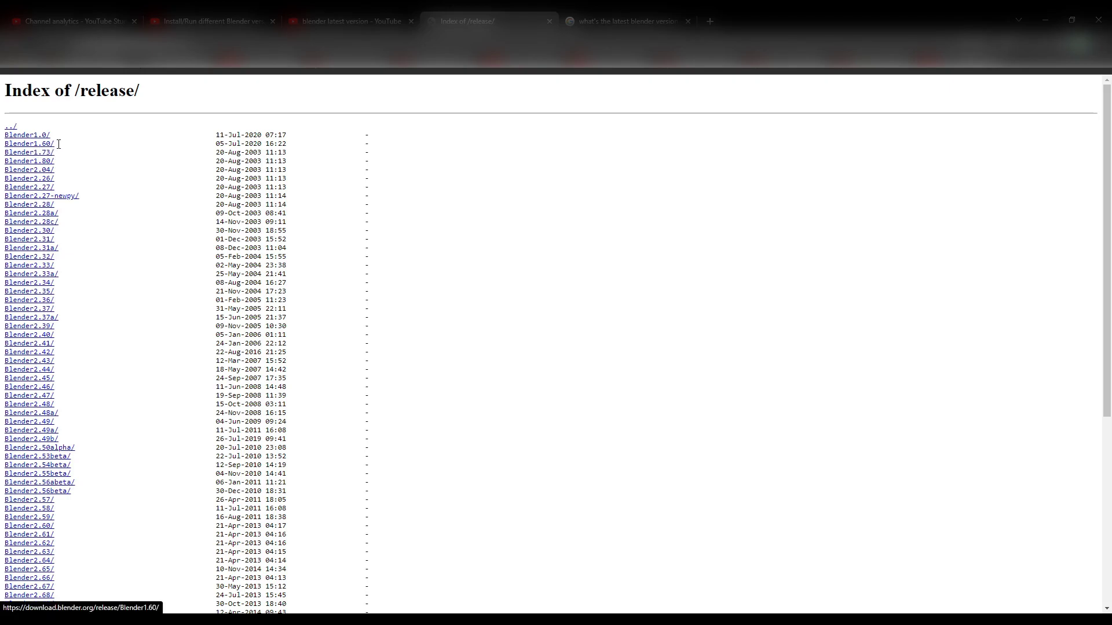
scroll(111, 261, "down", 3)
scroll(110, 262, "down", 3)
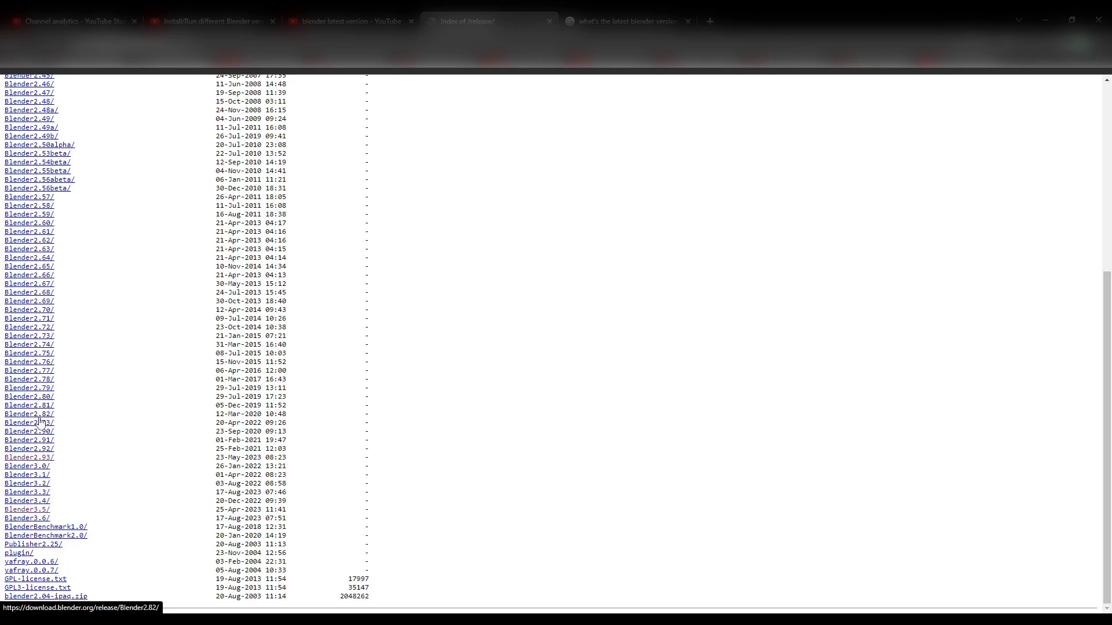
Step: Open the Blender2.82/ folder in the Index of /release/ listing
left_click(41, 417)
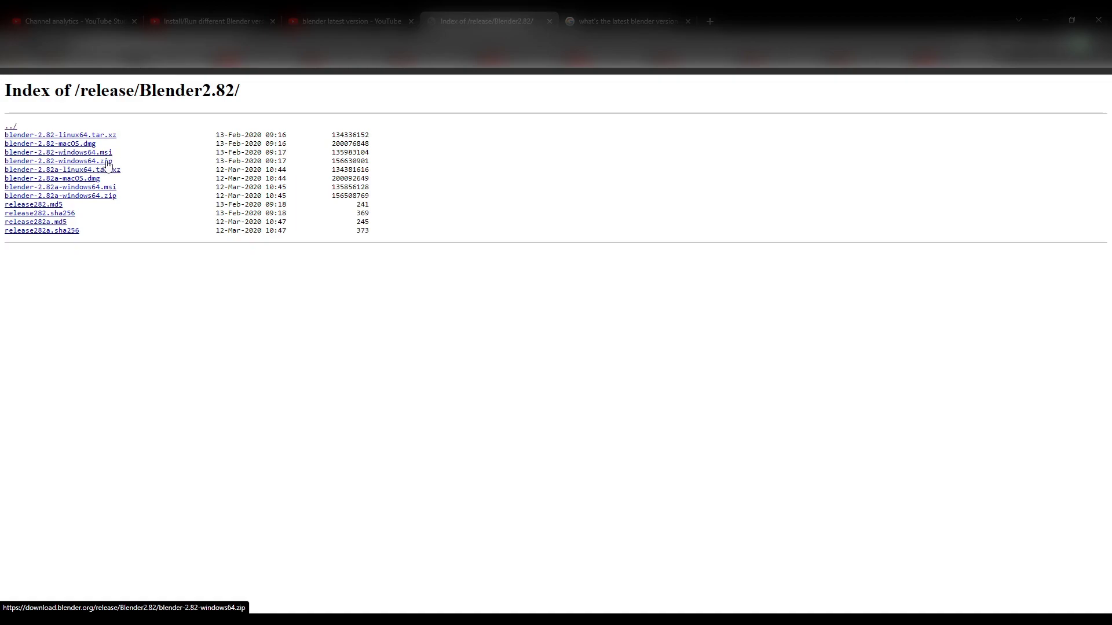
Step: Download blender-2.82-windows64.zip from the Blender2.82 release folder
left_click(102, 162)
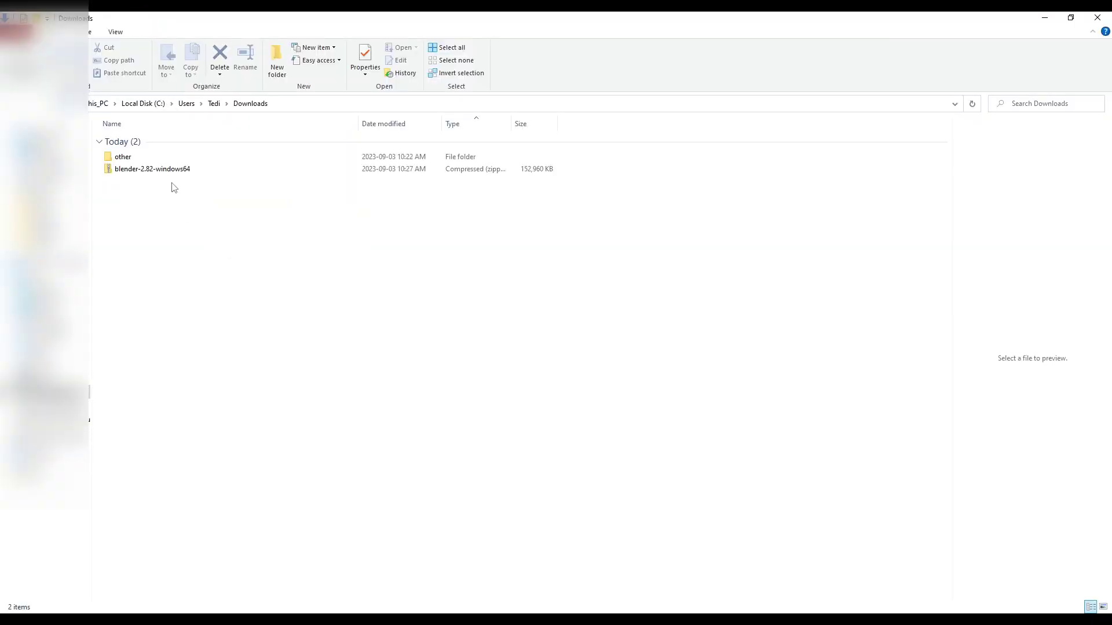
Step: Select the blender-2.82-windows64 zip archive in the Downloads folder
left_click(148, 171)
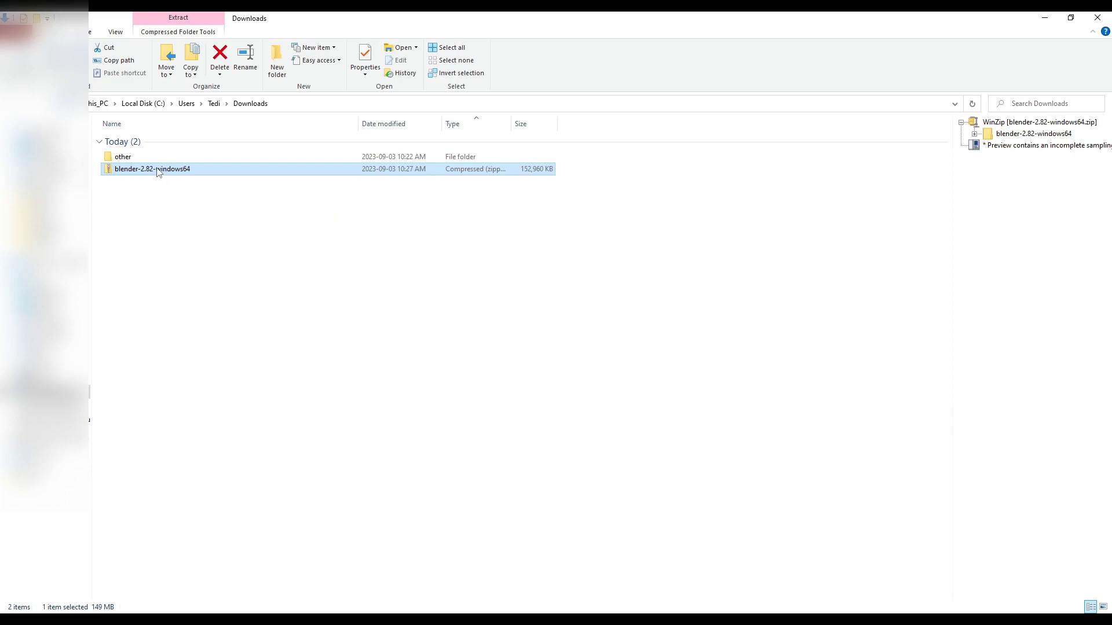
Step: Extract All from blender-2.82-windows64.zip into the default suggested folder
right_click(159, 172)
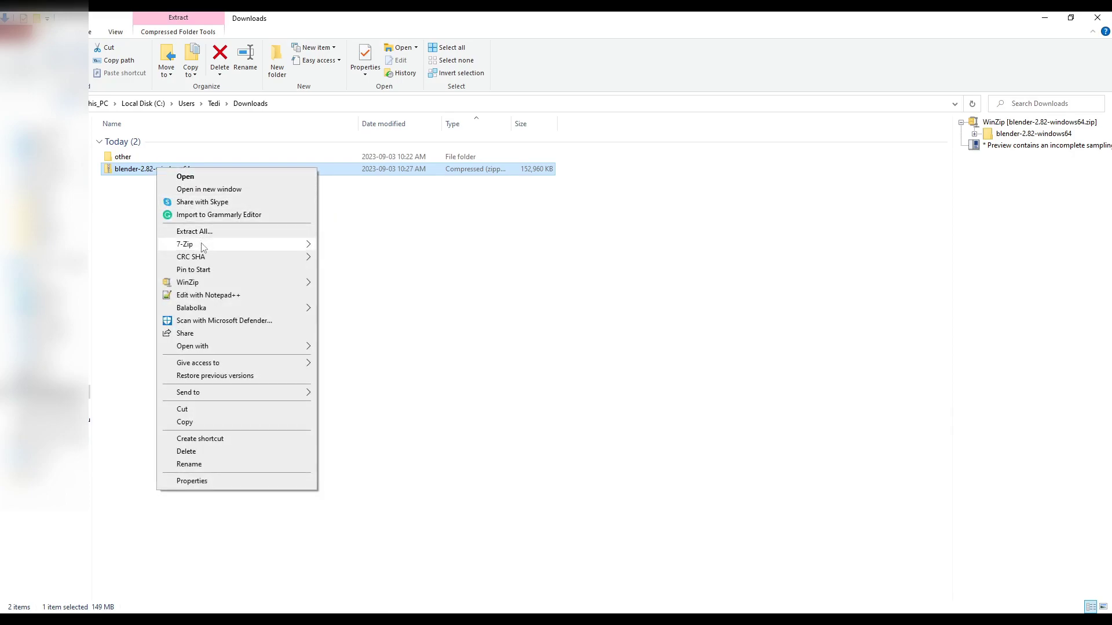
left_click(193, 231)
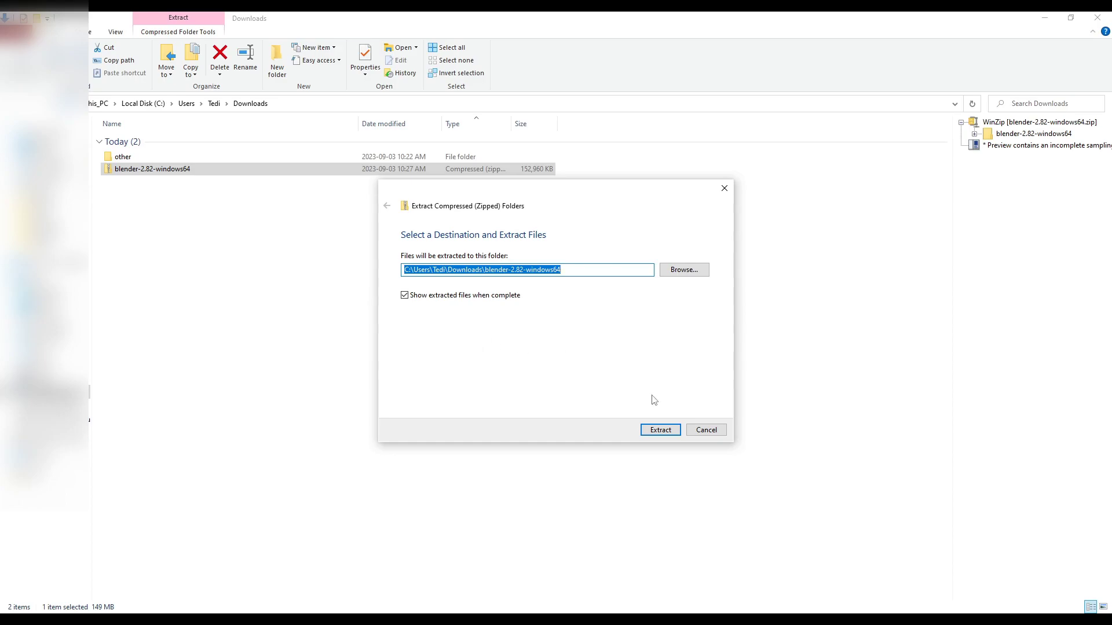
left_click(660, 430)
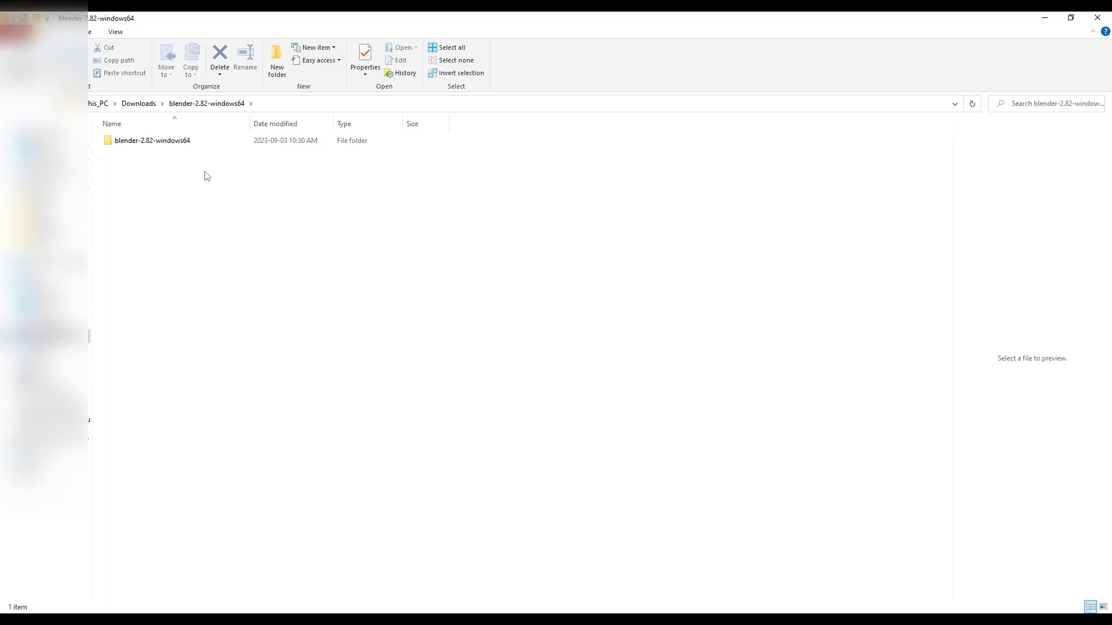
Step: Enter the inner blender-2.82-windows64 folder and run blender.exe
double_click(158, 143)
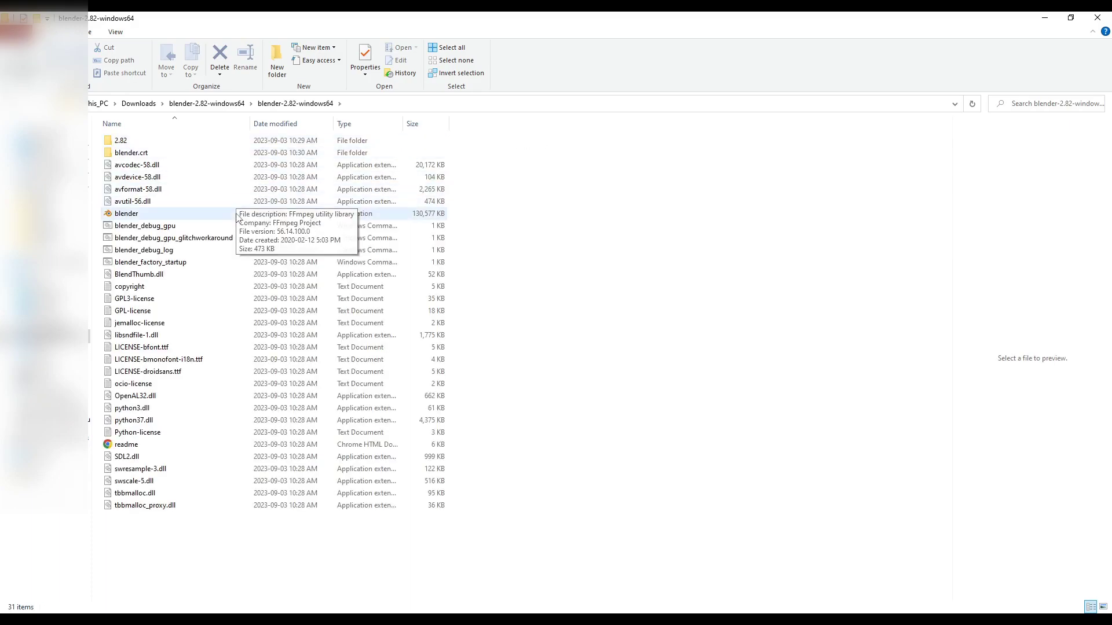
left_click(131, 214)
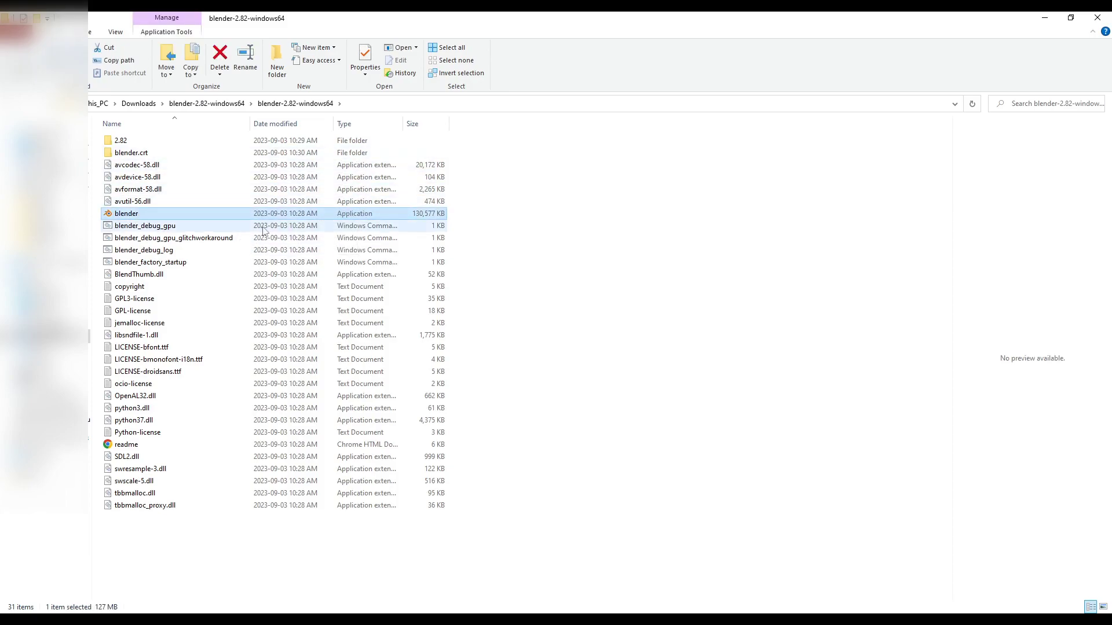
double_click(127, 214)
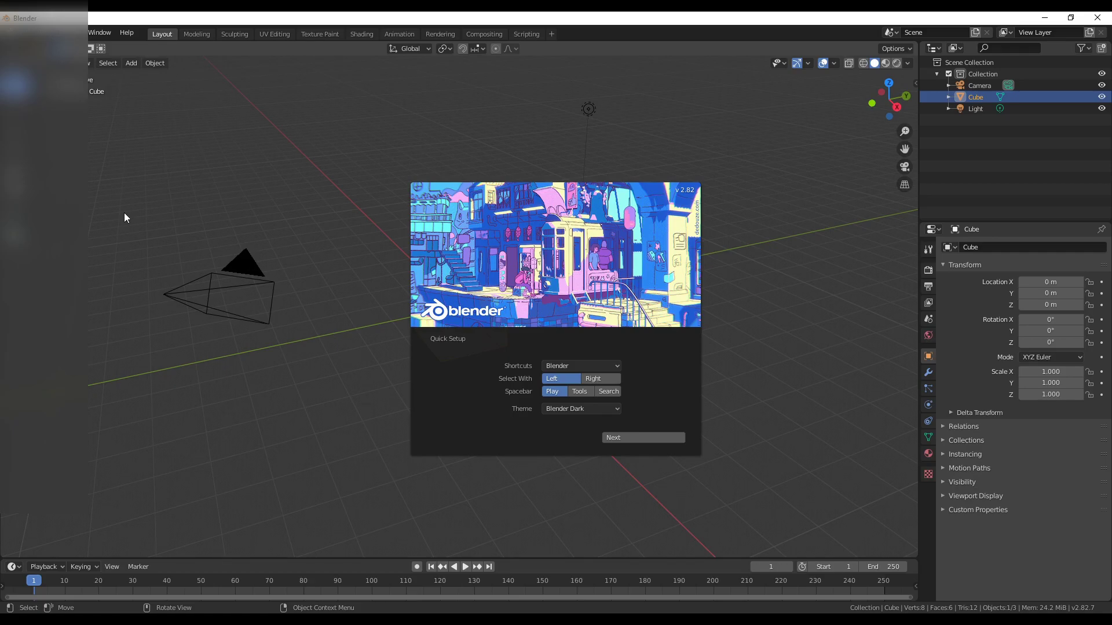
Step: Close the Blender 2.82 splash screen, deselect the cube, and orbit the default scene
left_click(366, 447)
left_click(581, 422)
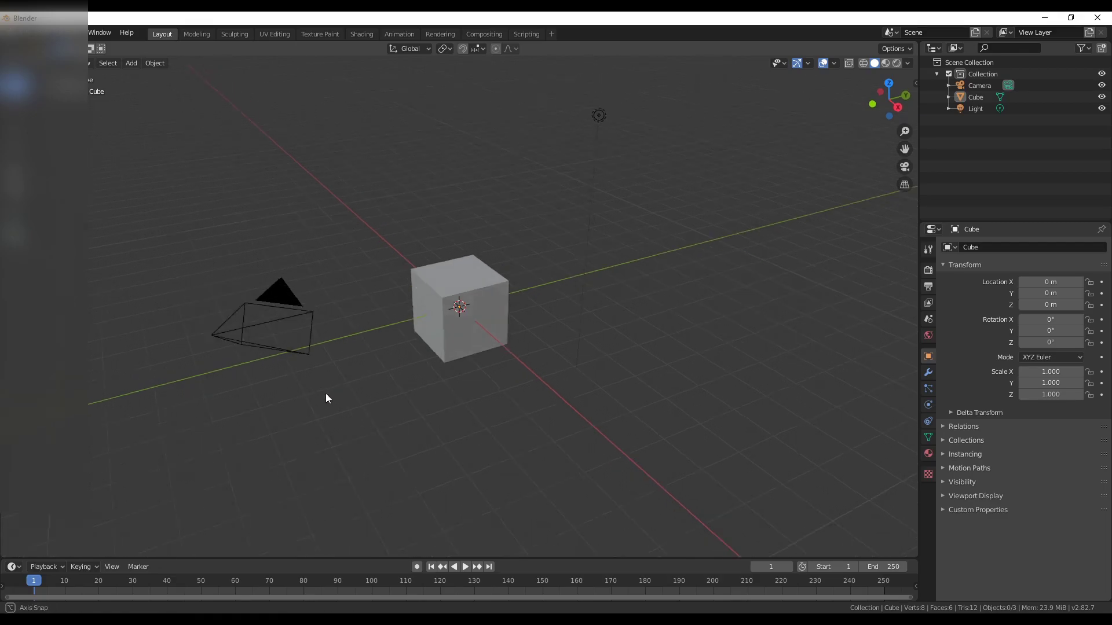
mouse_move(326, 382)
middle_mouse_down()
mouse_move(408, 396)
mouse_move(290, 391)
mouse_move(436, 409)
mouse_move(367, 414)
mouse_move(434, 413)
middle_mouse_up()
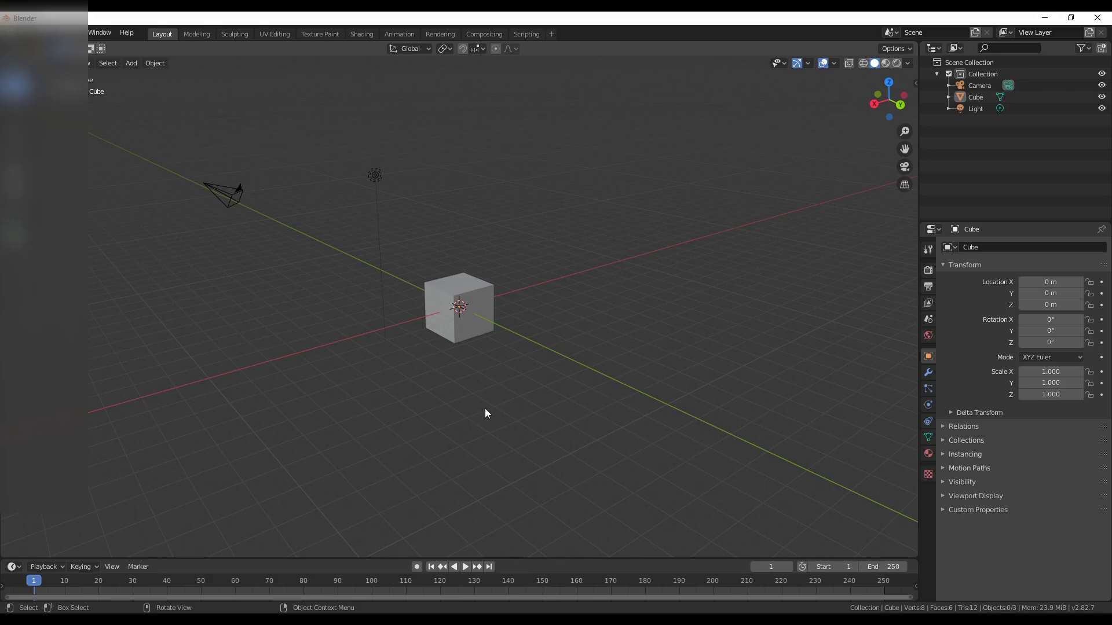